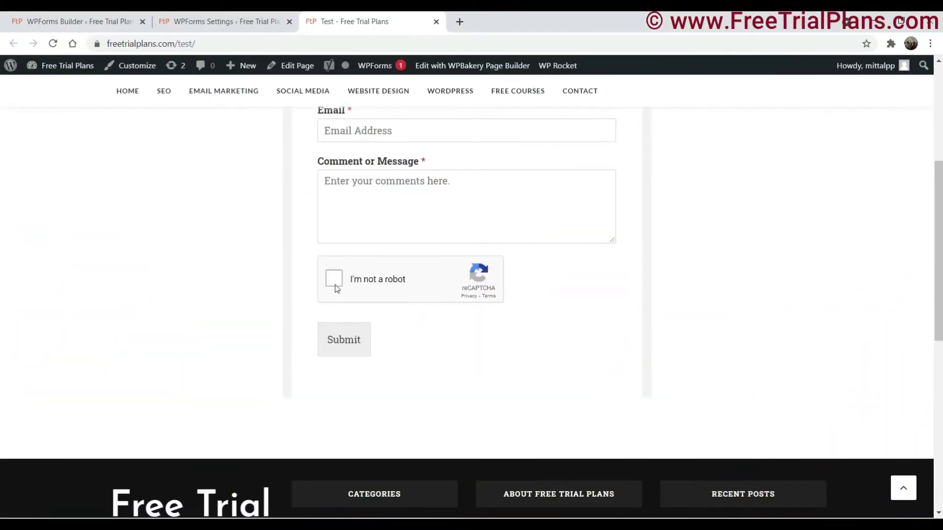
scroll(472, 302, up, 3)
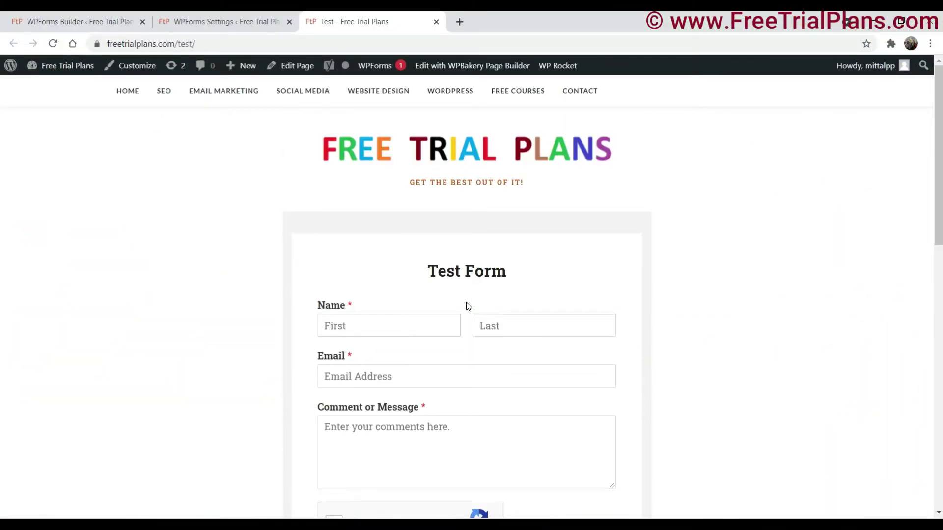
scroll(467, 306, down, 3)
scroll(467, 306, up, 1)
scroll(466, 306, up, 2)
scroll(467, 306, down, 2)
scroll(466, 305, down, 1)
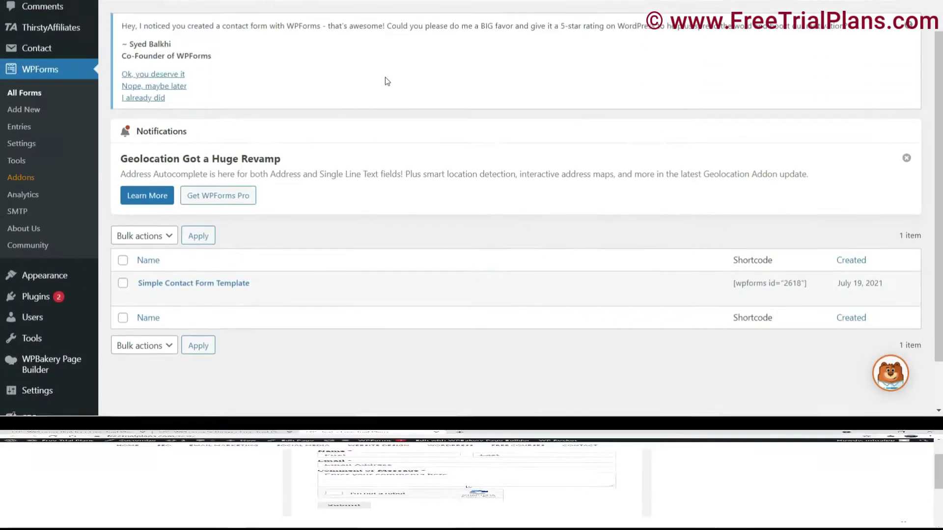
scroll(436, 248, up, 2)
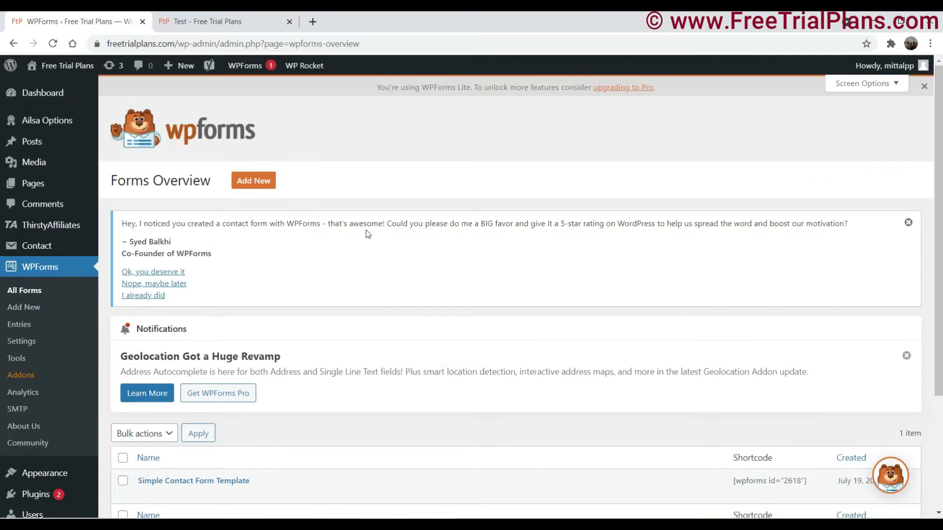
scroll(365, 285, down, 1)
scroll(366, 285, down, 2)
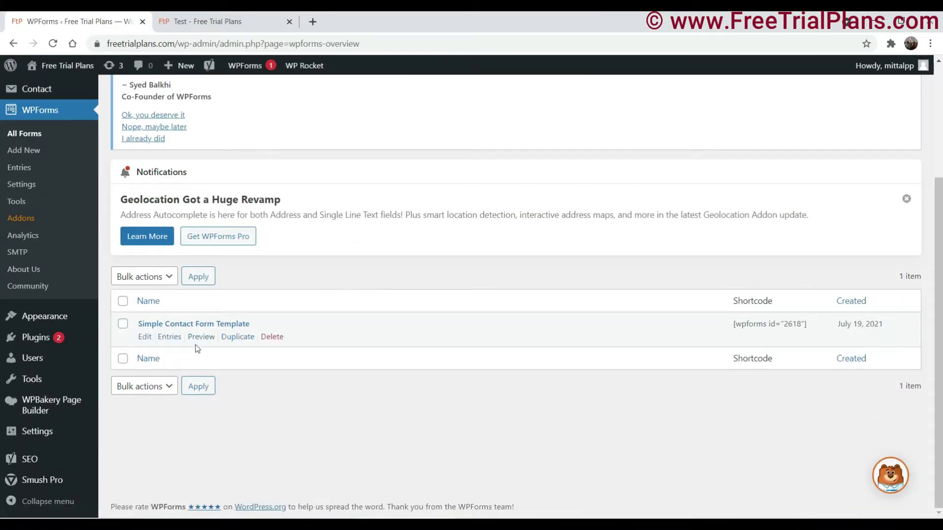
Step: Check the live Test page, then open the Simple Contact Form Template in the builder
click(217, 22)
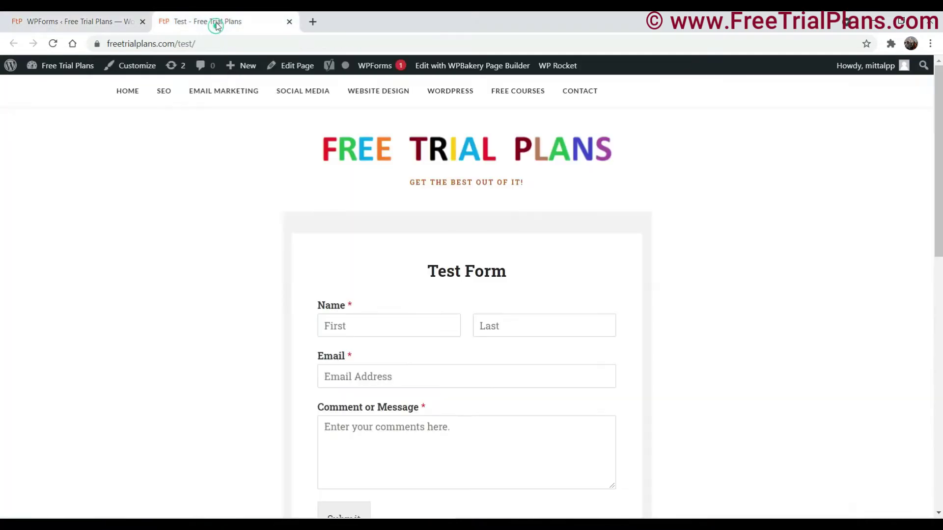
click(94, 25)
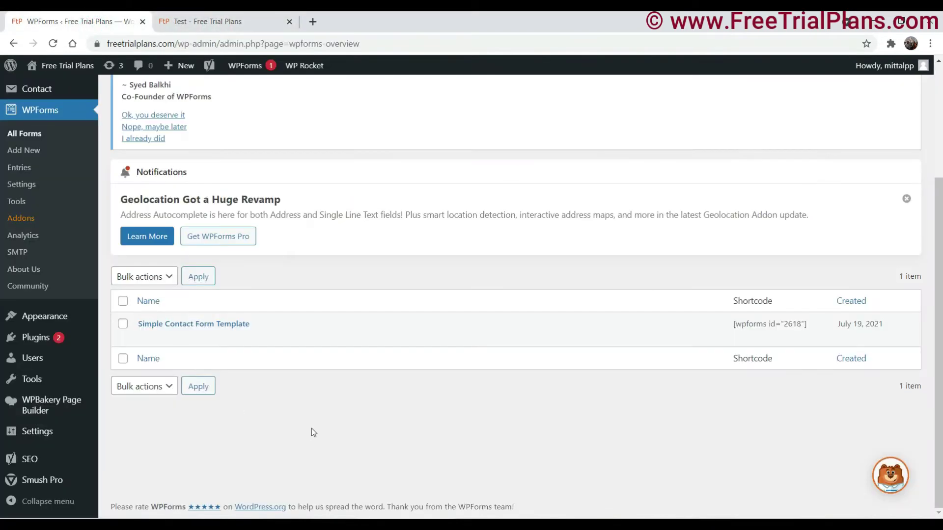
mouse_move(193, 330)
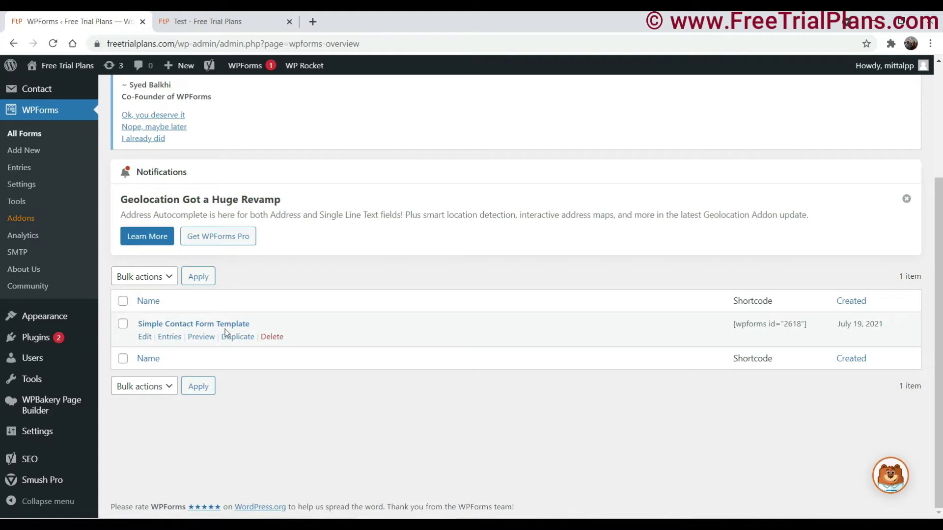
click(145, 337)
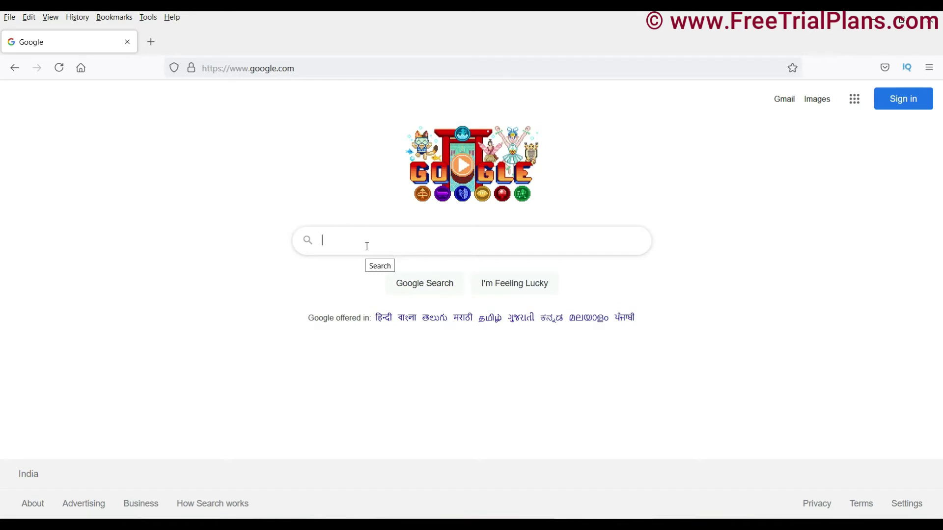
text(google recaptcha)
Step: Search 'google recaptcha' and open the Google reCAPTCHA about page
key(Return)
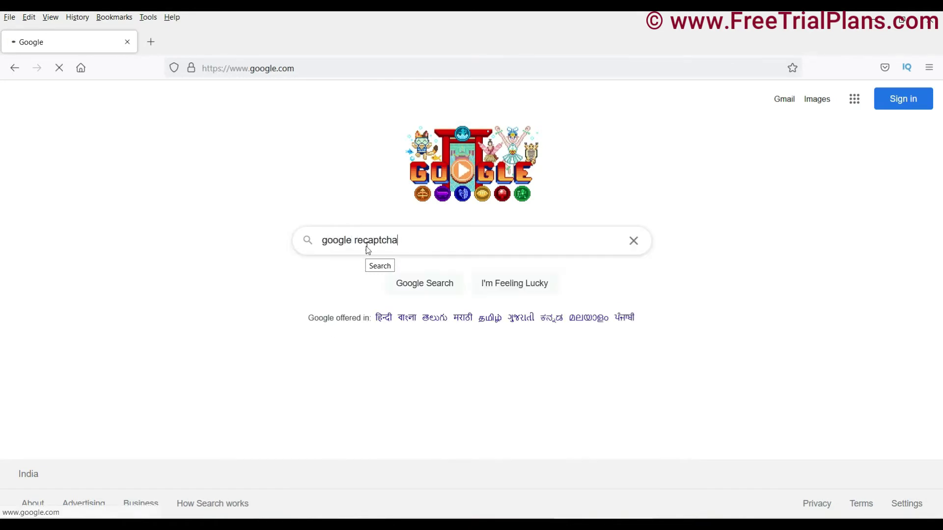
click(182, 220)
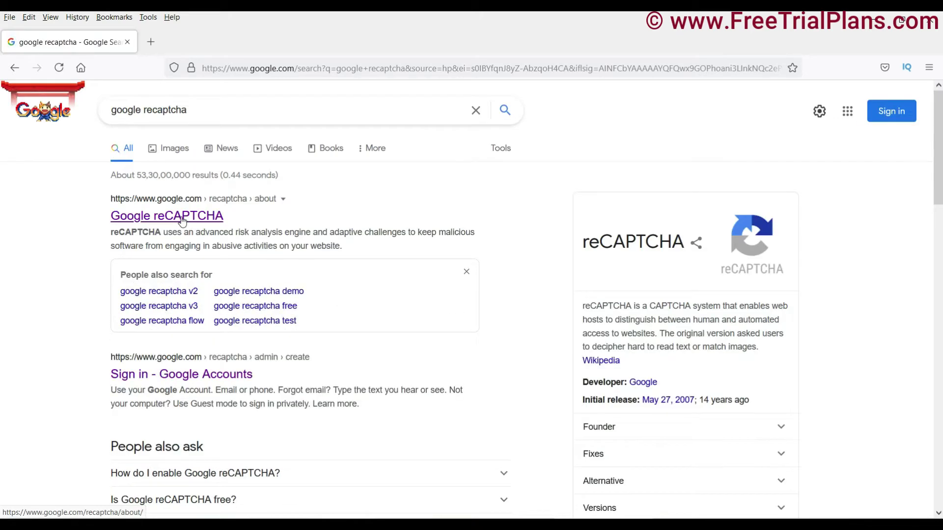
click(182, 220)
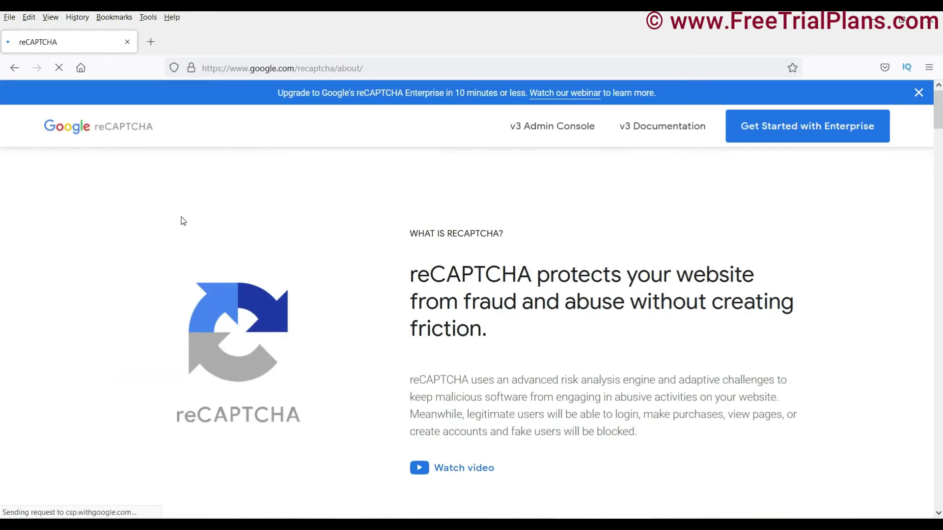
Step: Open the reCAPTCHA admin console and sign in with the first saved Google account
click(554, 136)
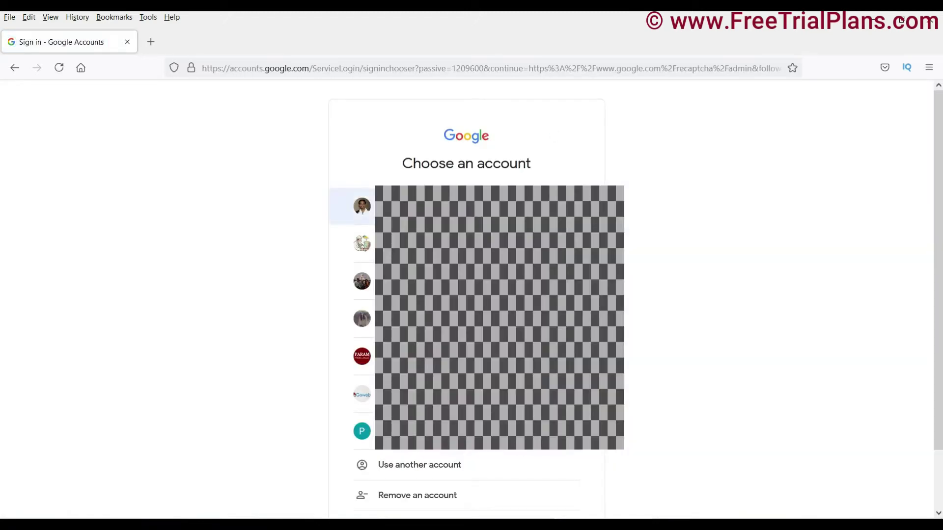
click(426, 206)
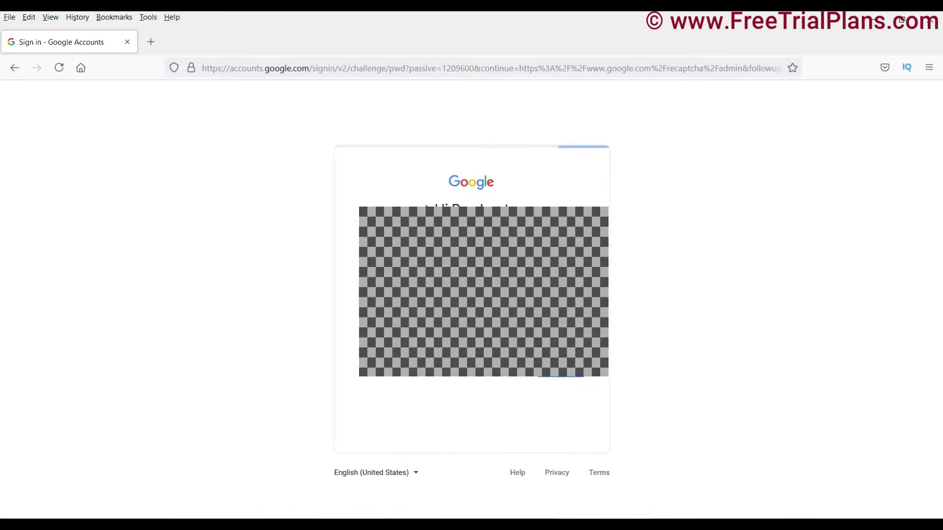
key(Return)
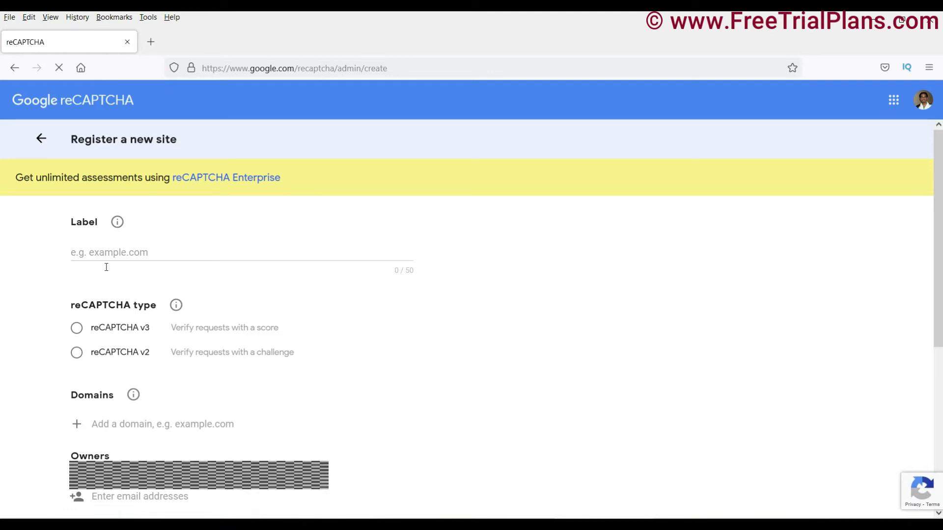
Step: Start entering a label for the new reCAPTCHA site registration
click(126, 249)
text(Param Fr)
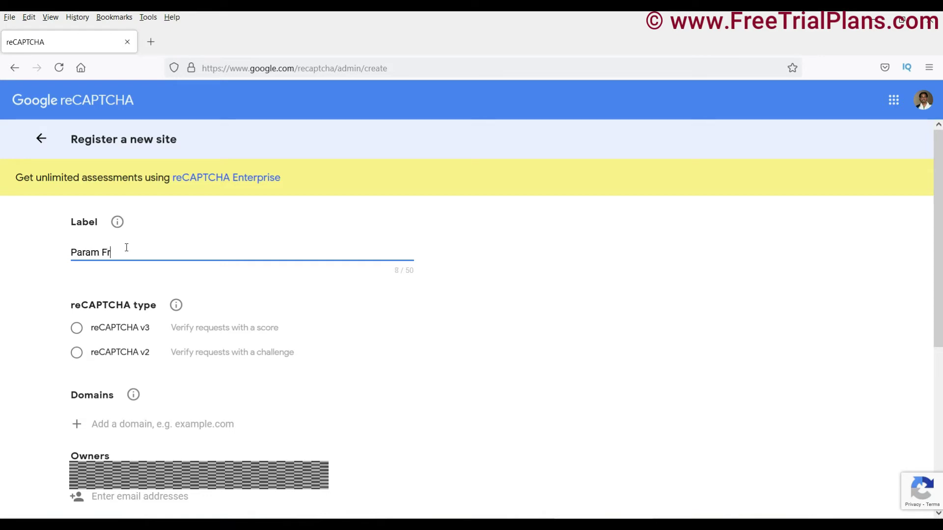
text(eelance)
scroll(9, 347, down, 3)
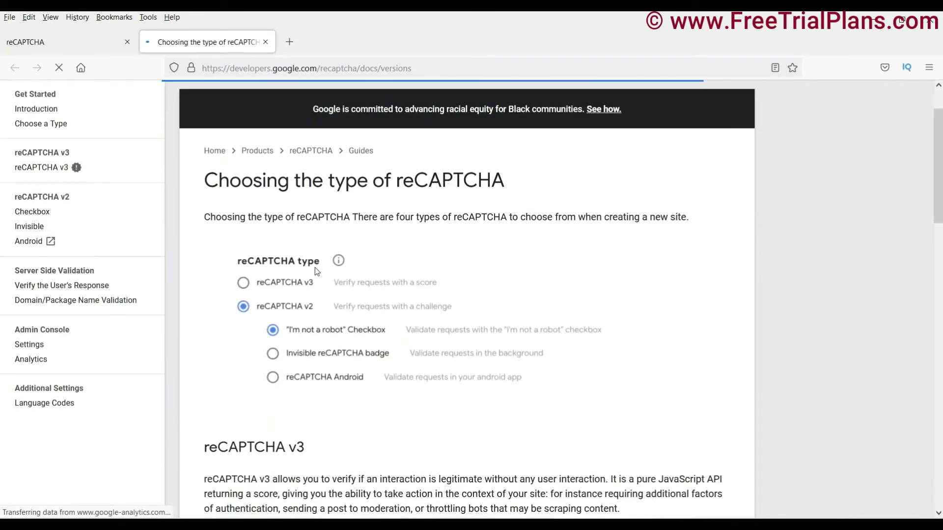
scroll(577, 276, down, 3)
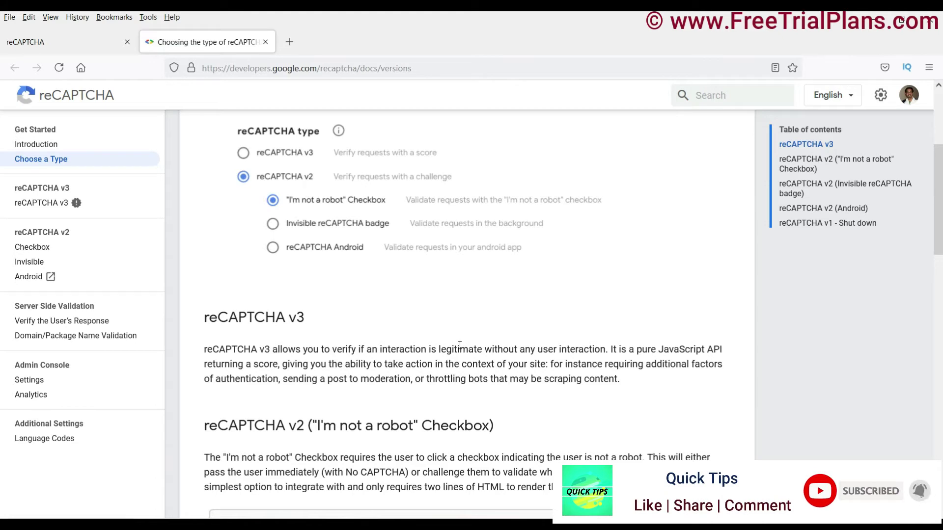
scroll(460, 346, down, 5)
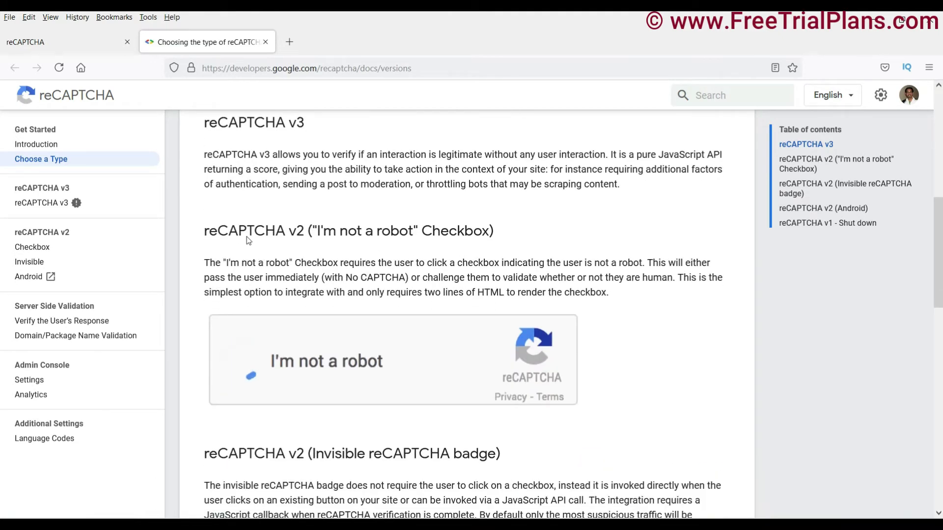
scroll(327, 372, down, 5)
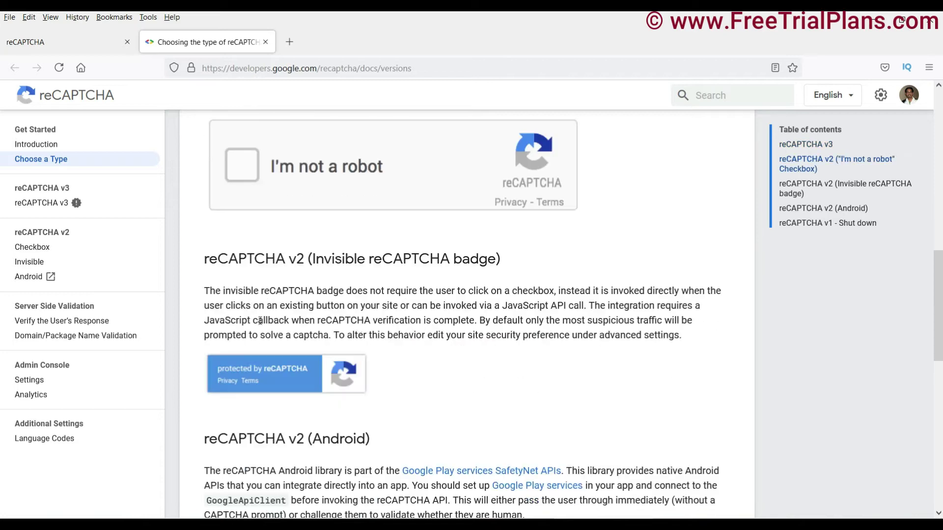
scroll(298, 347, down, 2)
scroll(401, 365, down, 4)
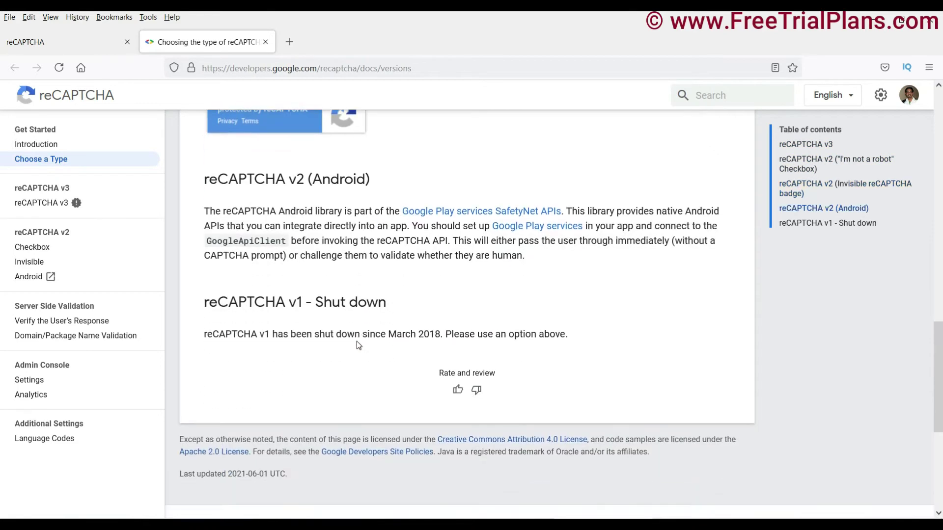
scroll(356, 341, up, 10)
scroll(357, 341, up, 10)
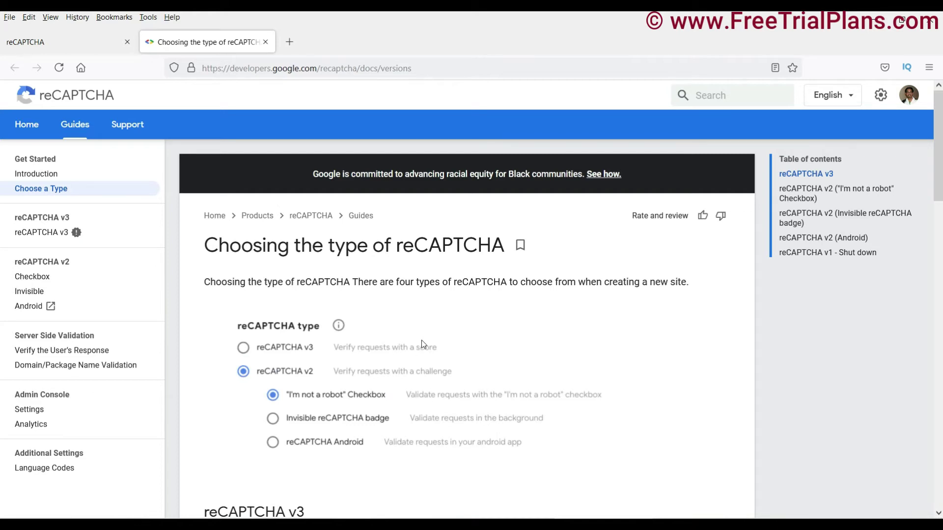
Step: Choose reCAPTCHA v2, enter domain freetrialplans.com, and accept the Terms of Service
click(34, 36)
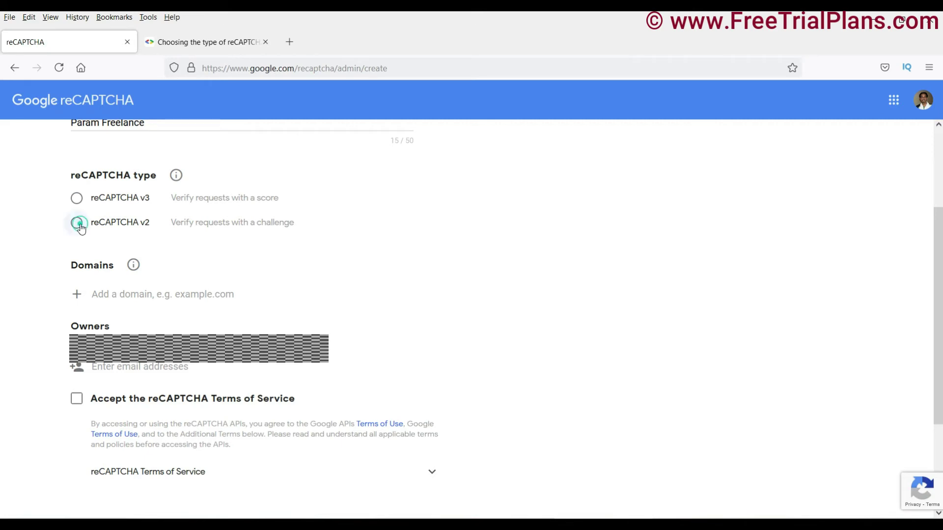
click(77, 223)
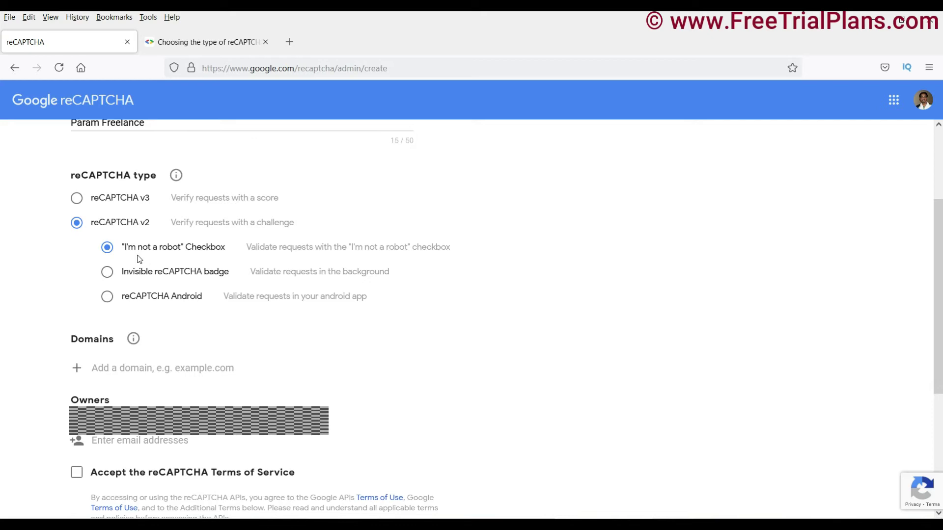
click(108, 369)
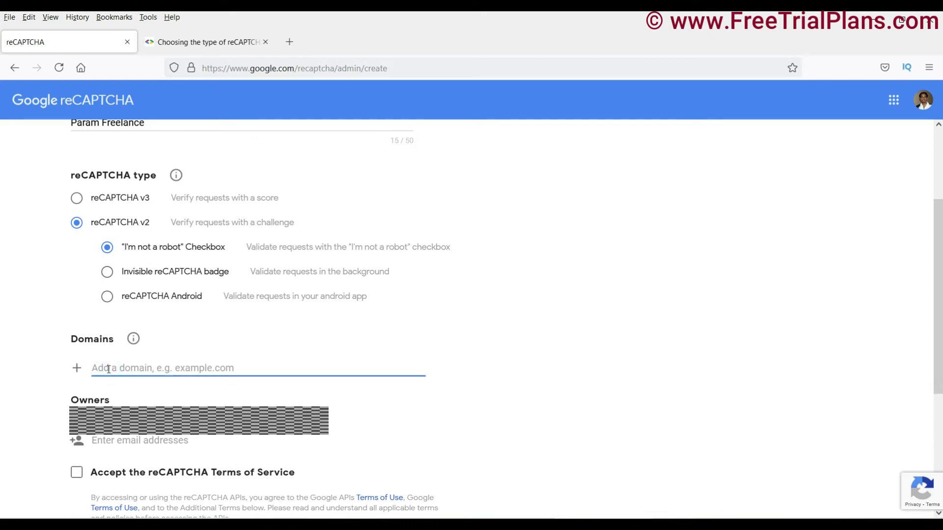
text(freetrialp)
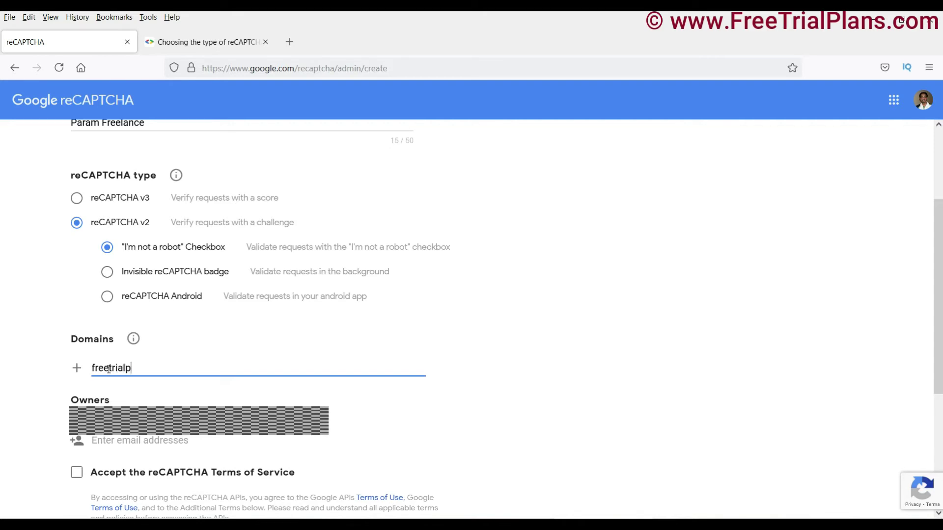
text(lans.com)
scroll(552, 356, down, 3)
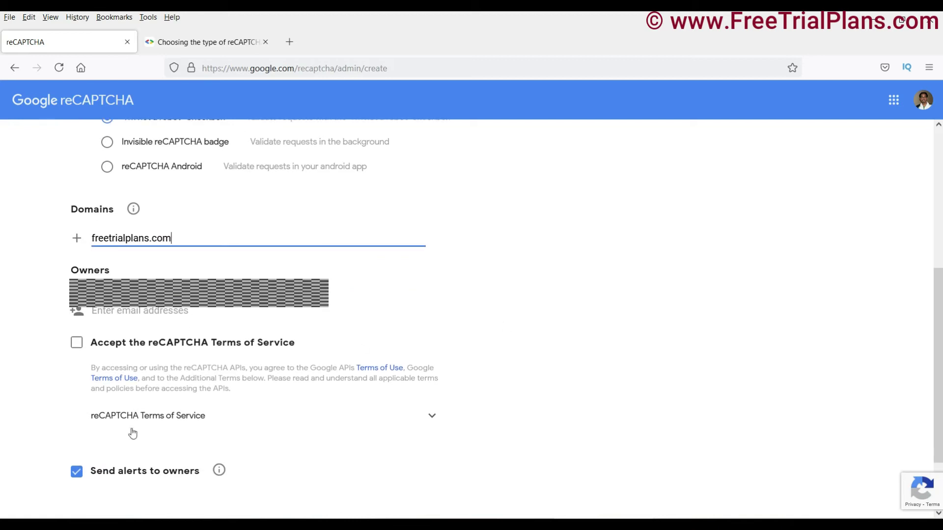
click(76, 344)
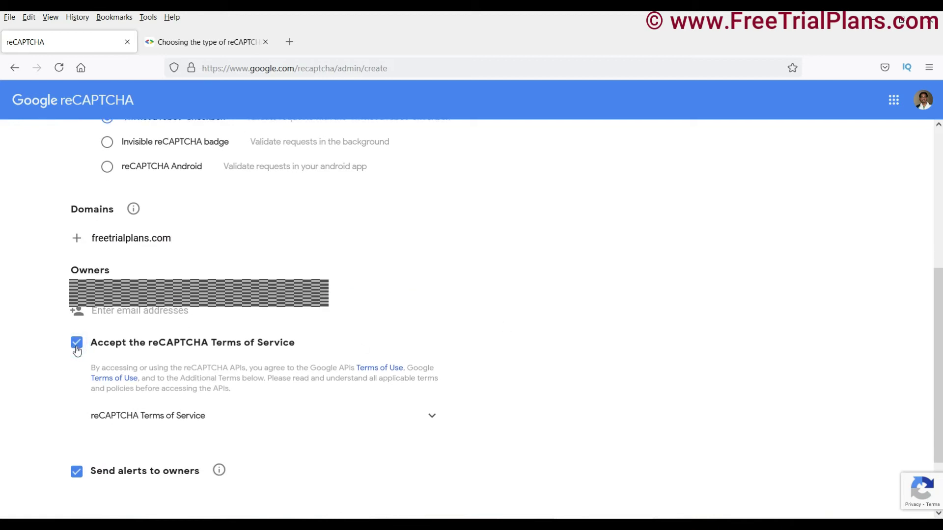
scroll(76, 351, down, 2)
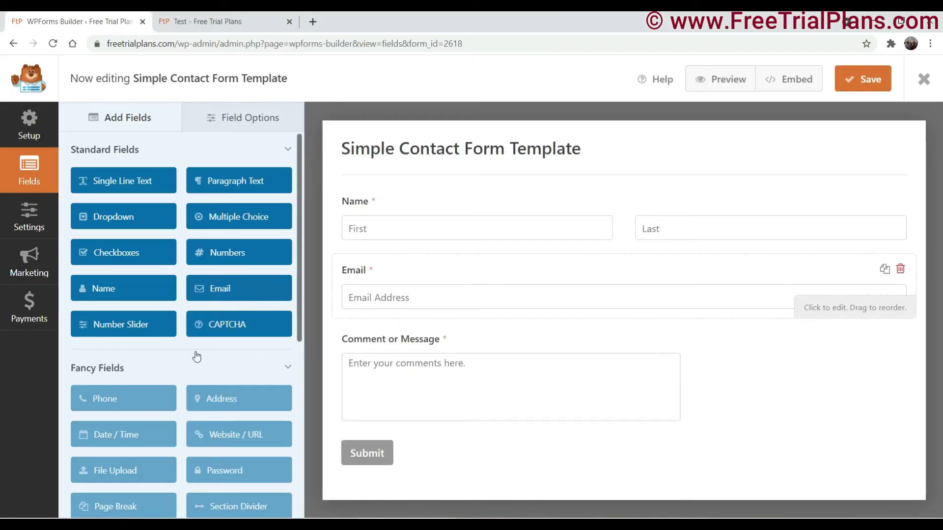
Step: Add a CAPTCHA field to the contact form, which triggers the not-configured warning
click(233, 331)
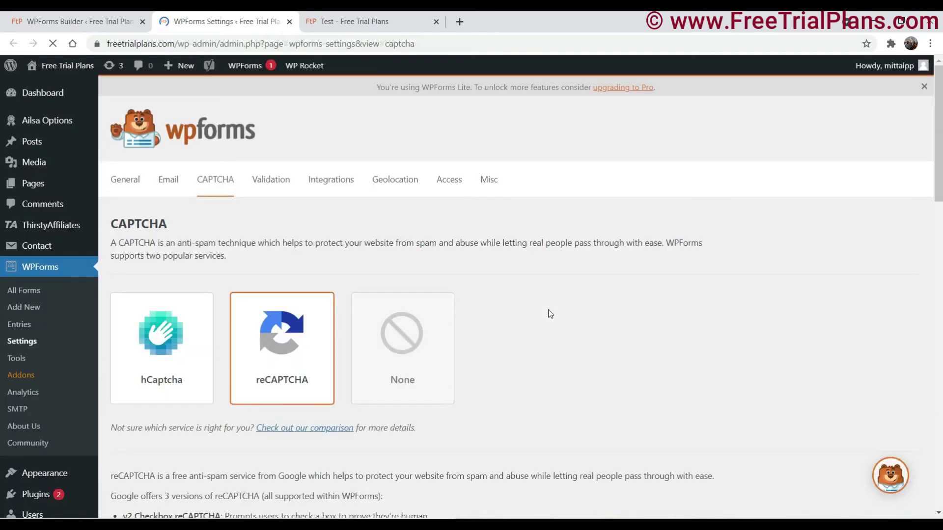
scroll(244, 360, down, 2)
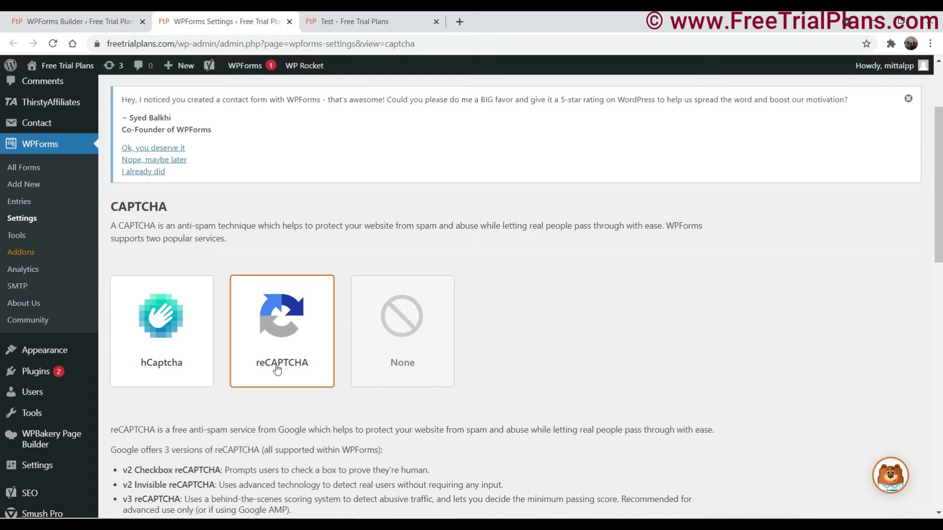
scroll(372, 290, down, 3)
scroll(375, 268, down, 2)
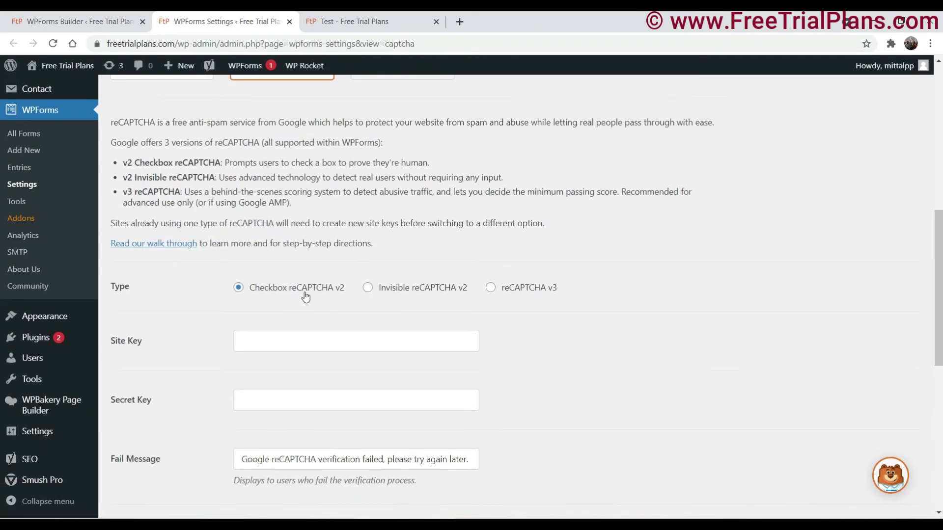
Step: Paste the console's site key and secret key into WPForms CAPTCHA settings and save
click(289, 337)
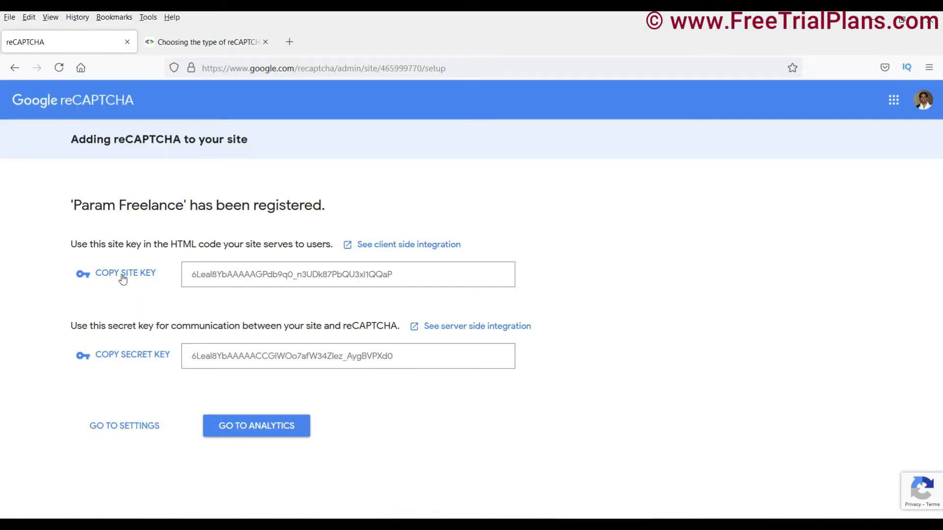
click(123, 276)
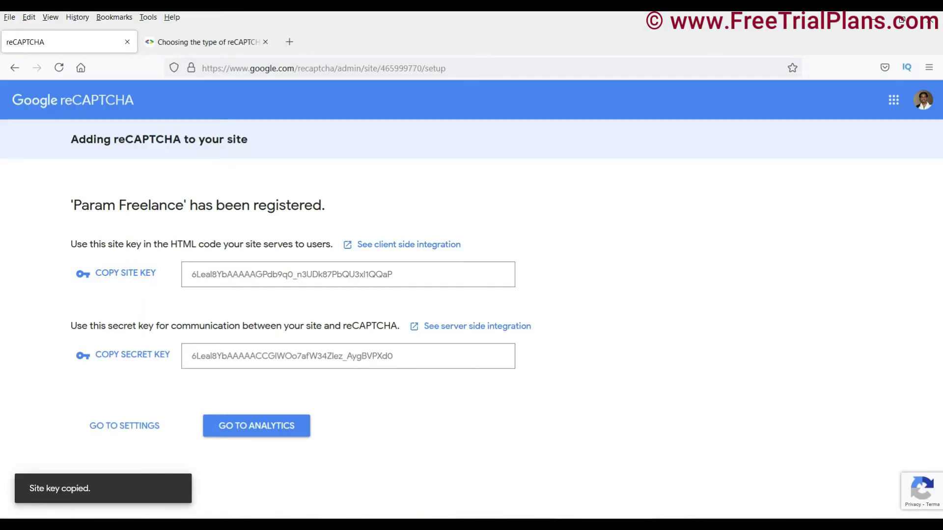
key(ctrl+v)
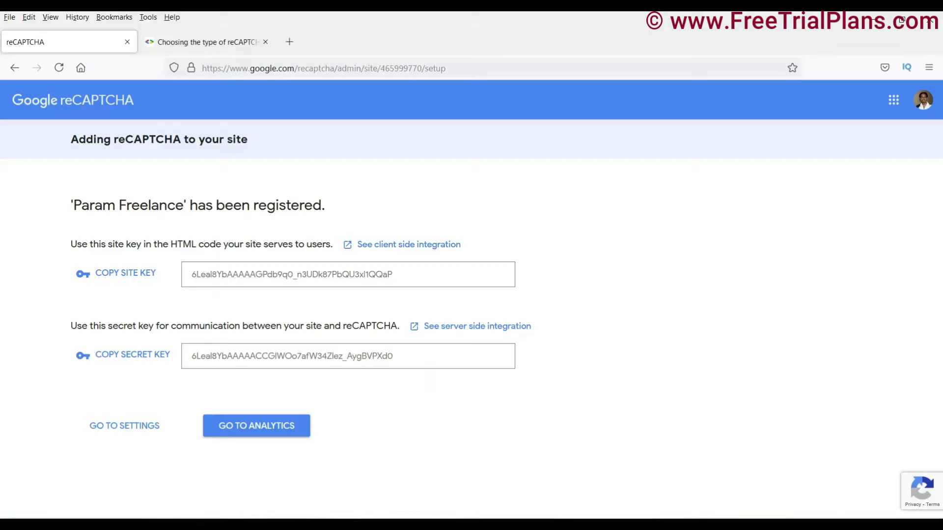
click(164, 360)
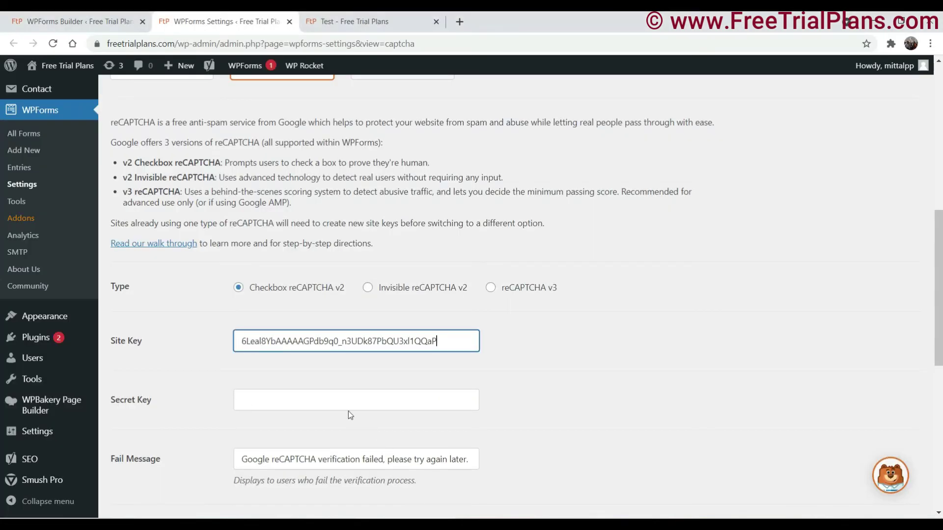
click(341, 400)
key(ctrl+v)
scroll(683, 353, down, 1)
scroll(683, 353, down, 2)
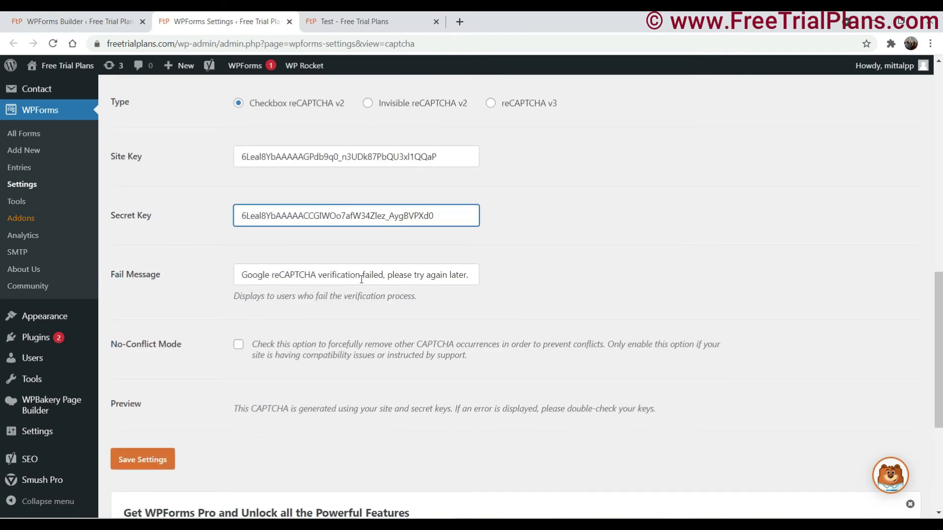
click(132, 465)
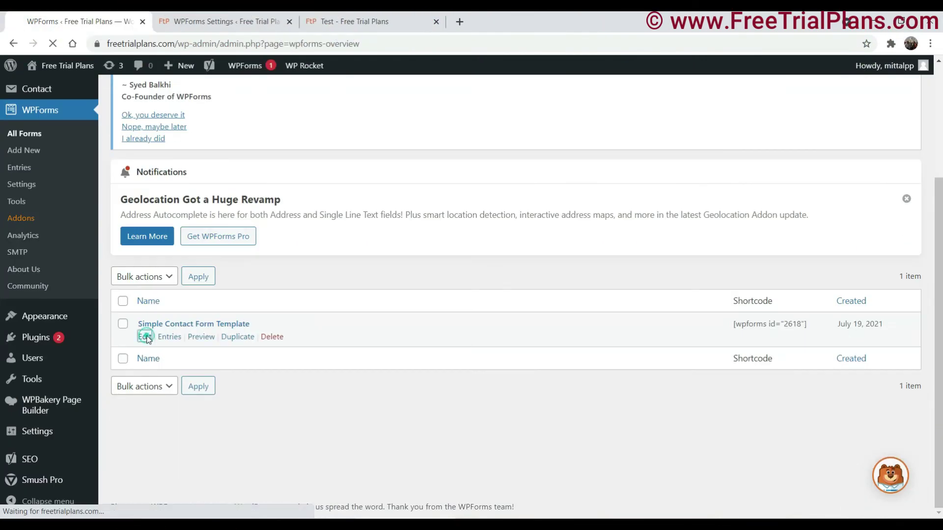
Step: Add the reCAPTCHA field to the contact form, dismiss the notice, and save the form
click(144, 338)
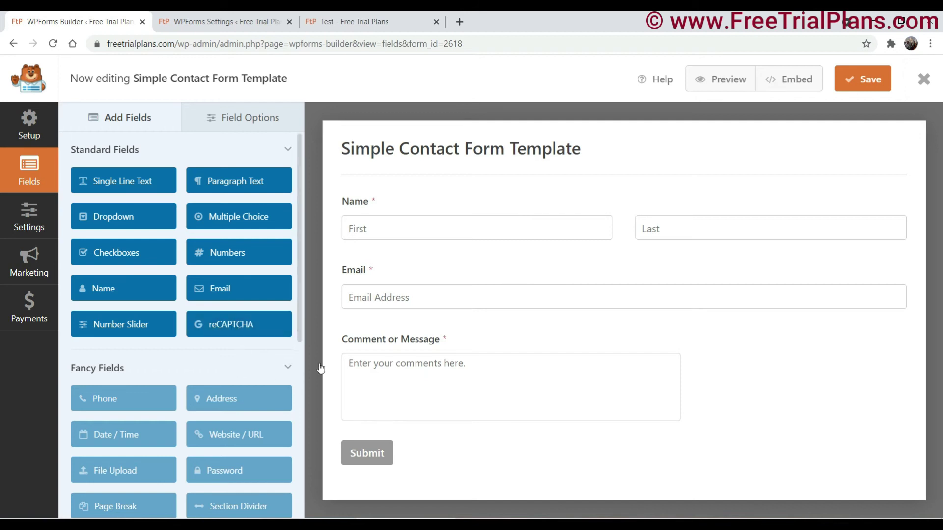
click(235, 329)
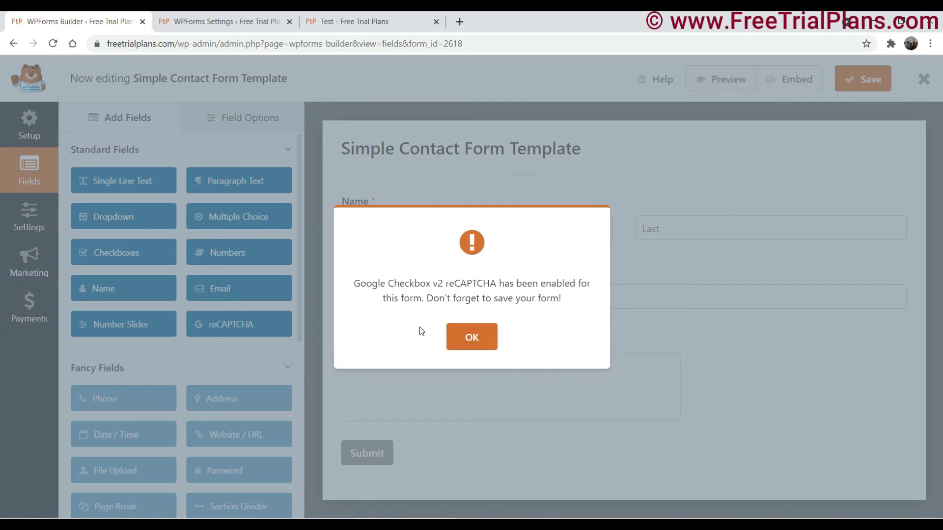
click(473, 344)
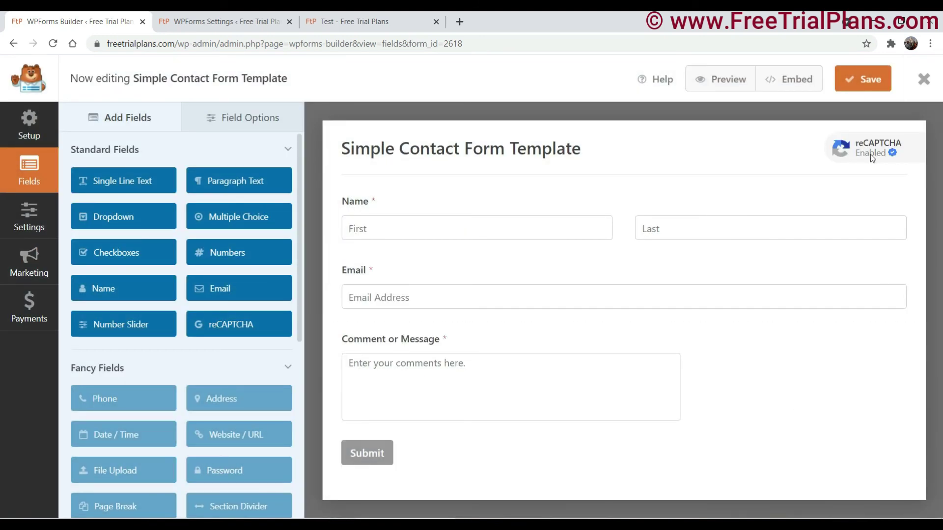
click(865, 87)
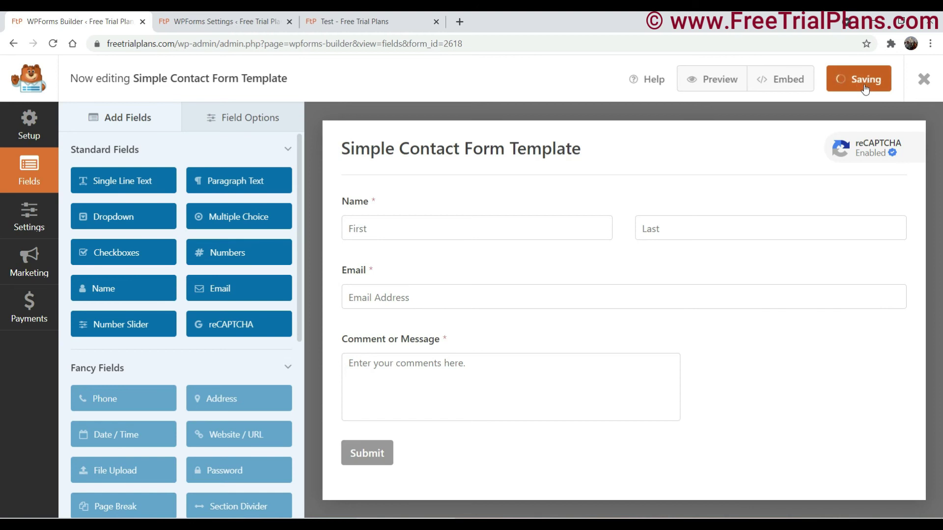
Step: Reload the Test page to show the 'I'm not a robot' checkbox
click(354, 22)
click(52, 43)
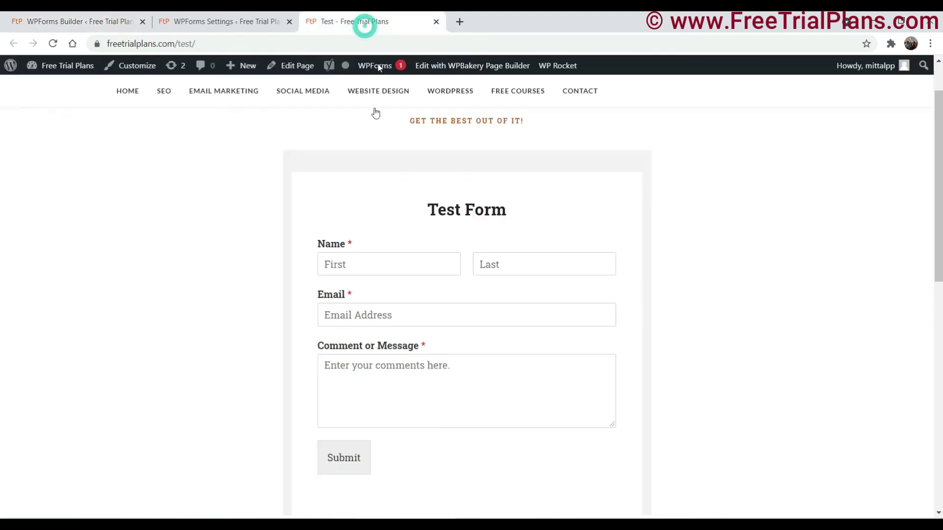
click(53, 43)
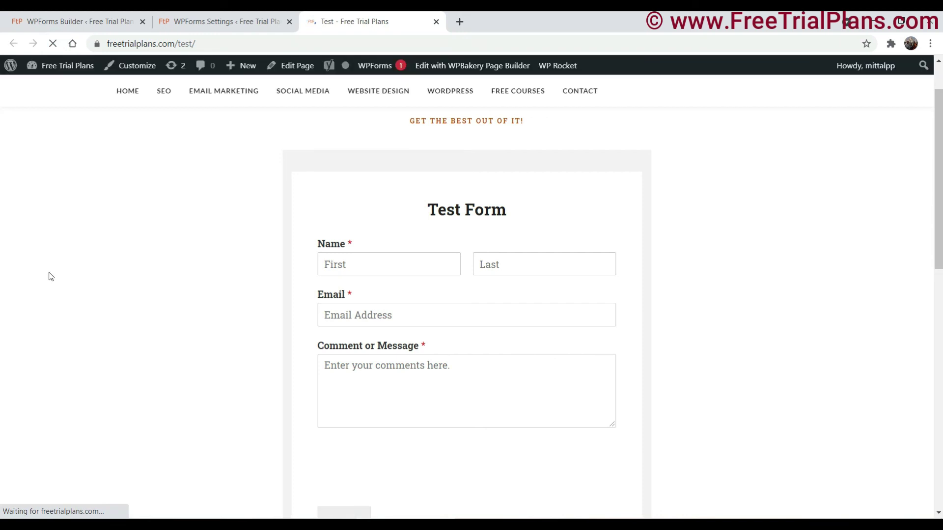
scroll(48, 277, down, 3)
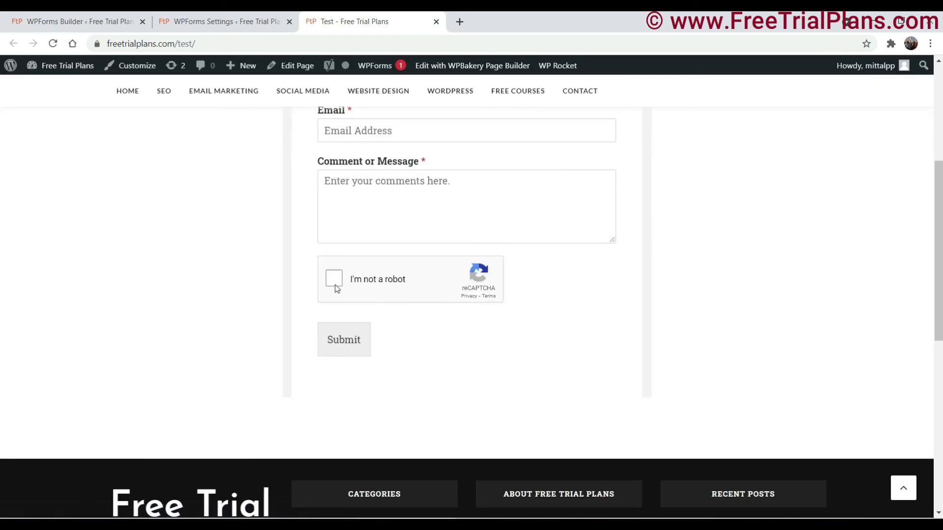
scroll(467, 306, up, 3)
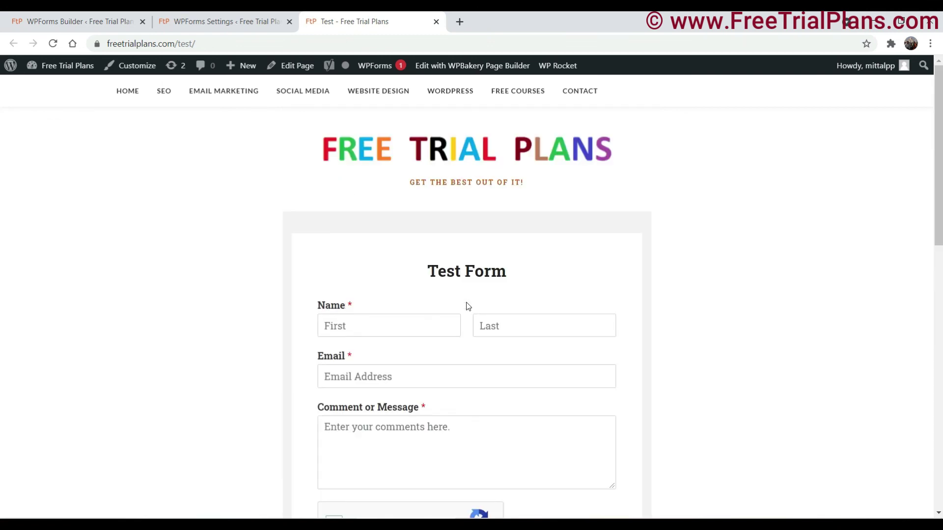
scroll(467, 306, down, 3)
scroll(466, 306, up, 3)
scroll(466, 306, down, 2)
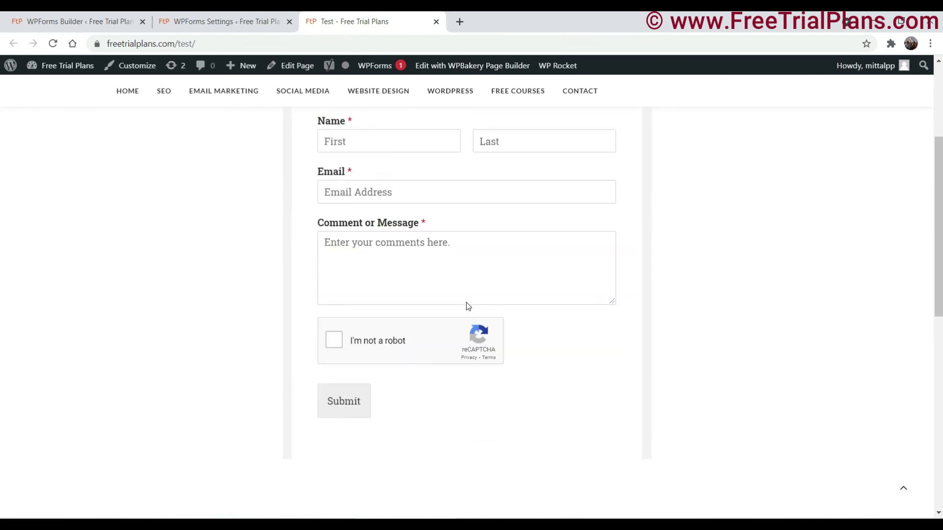